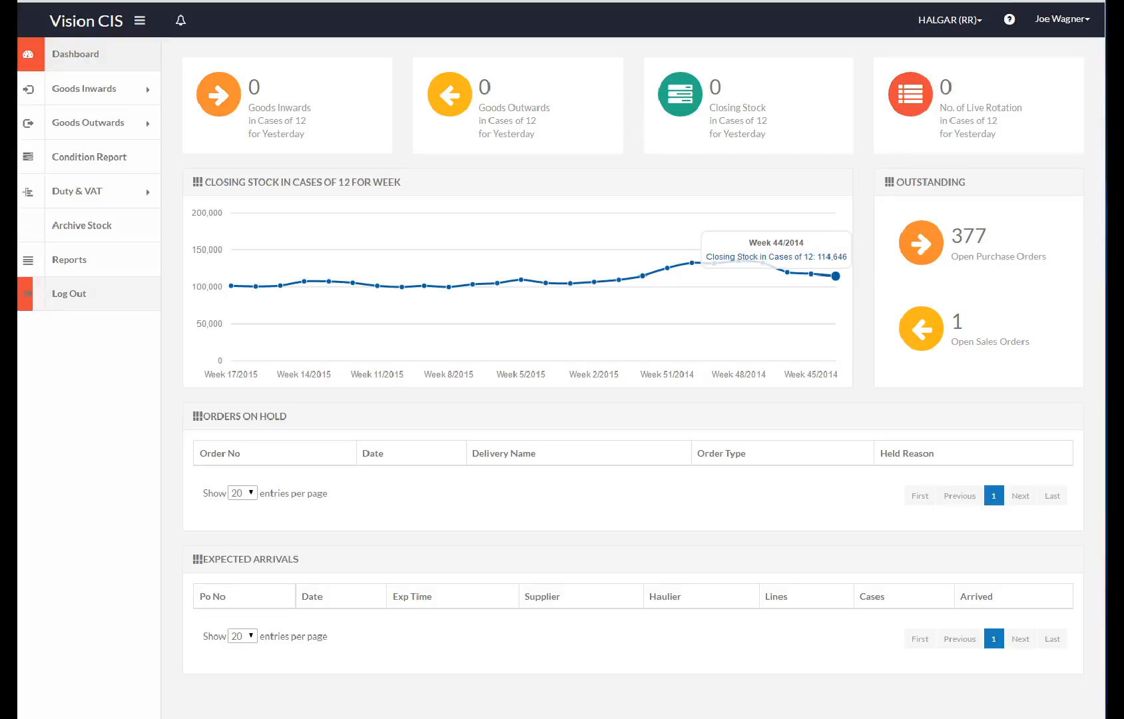
# Step: Collapse and re-expand the sidebar, preview notifications, then switch the site to COERR (RR)
pyautogui.click(139, 20)
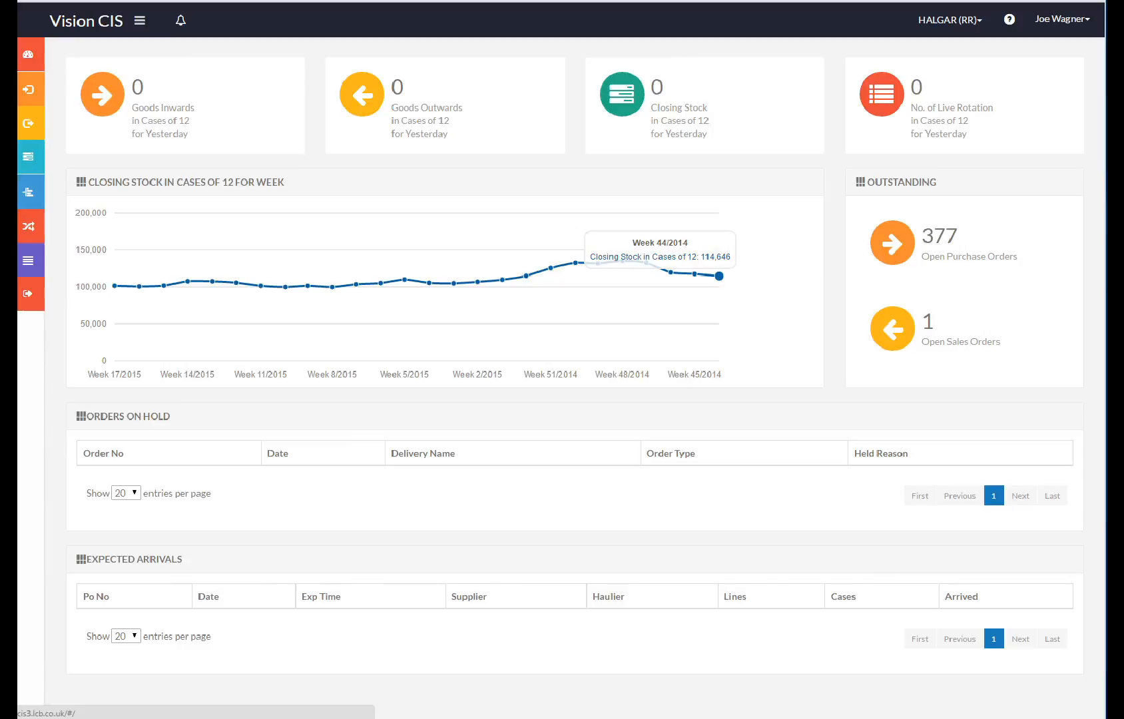
pyautogui.click(140, 20)
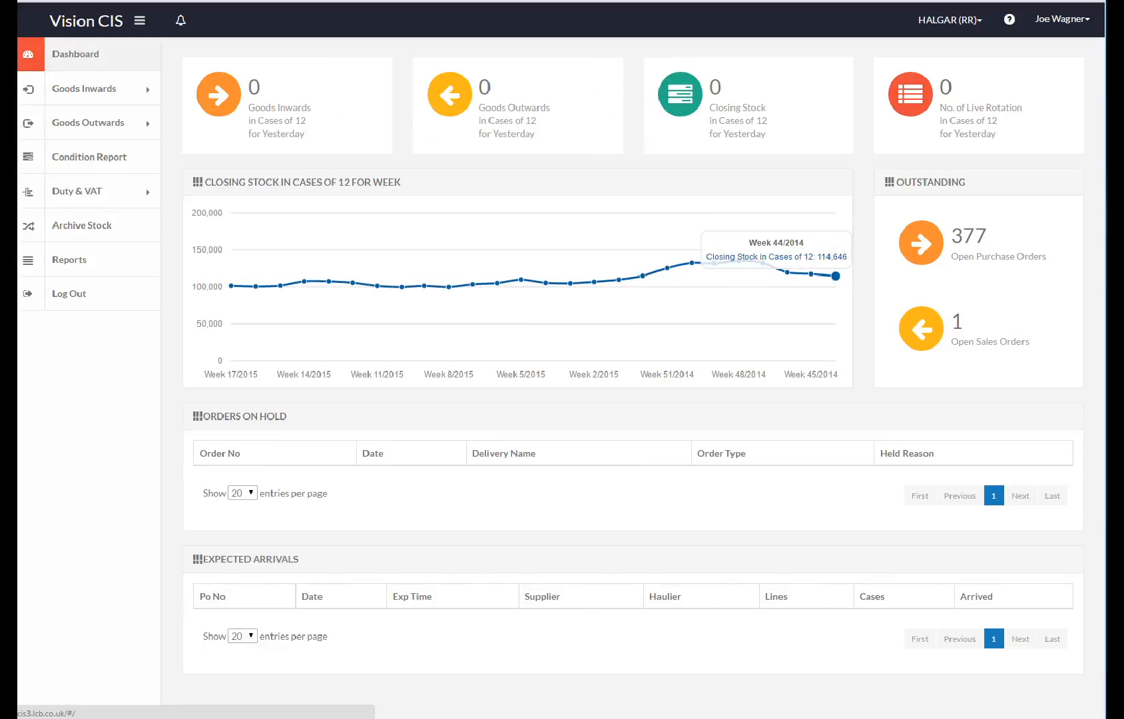
pyautogui.click(181, 20)
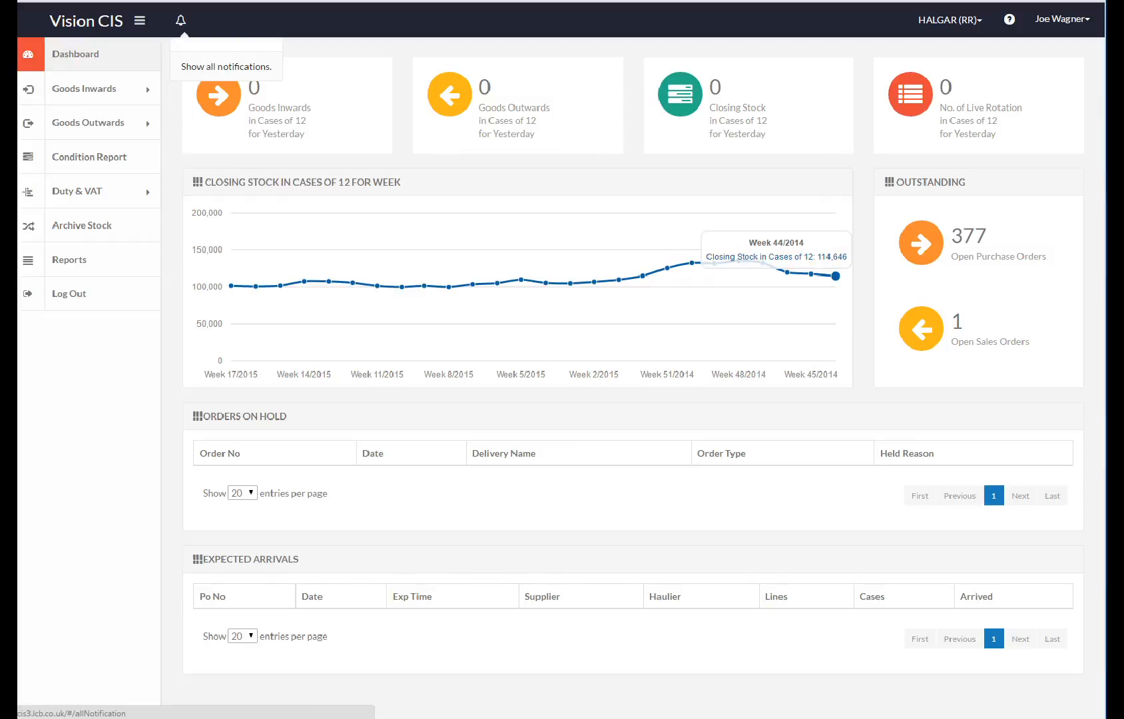
pyautogui.click(950, 20)
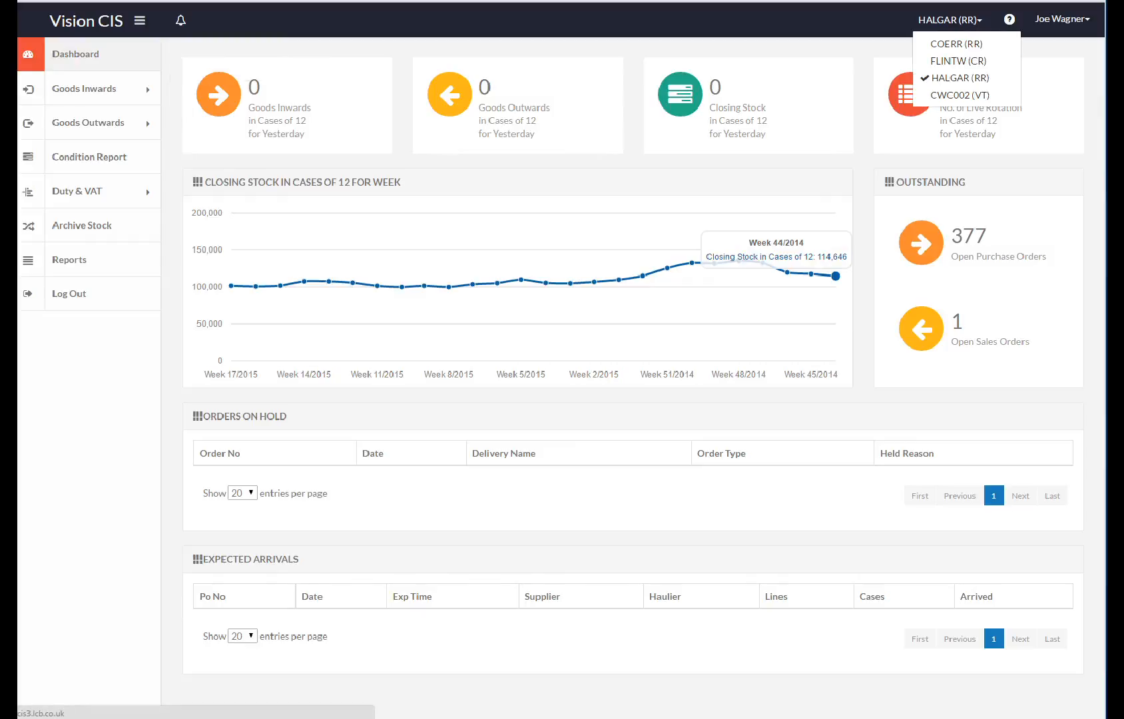
pyautogui.click(946, 37)
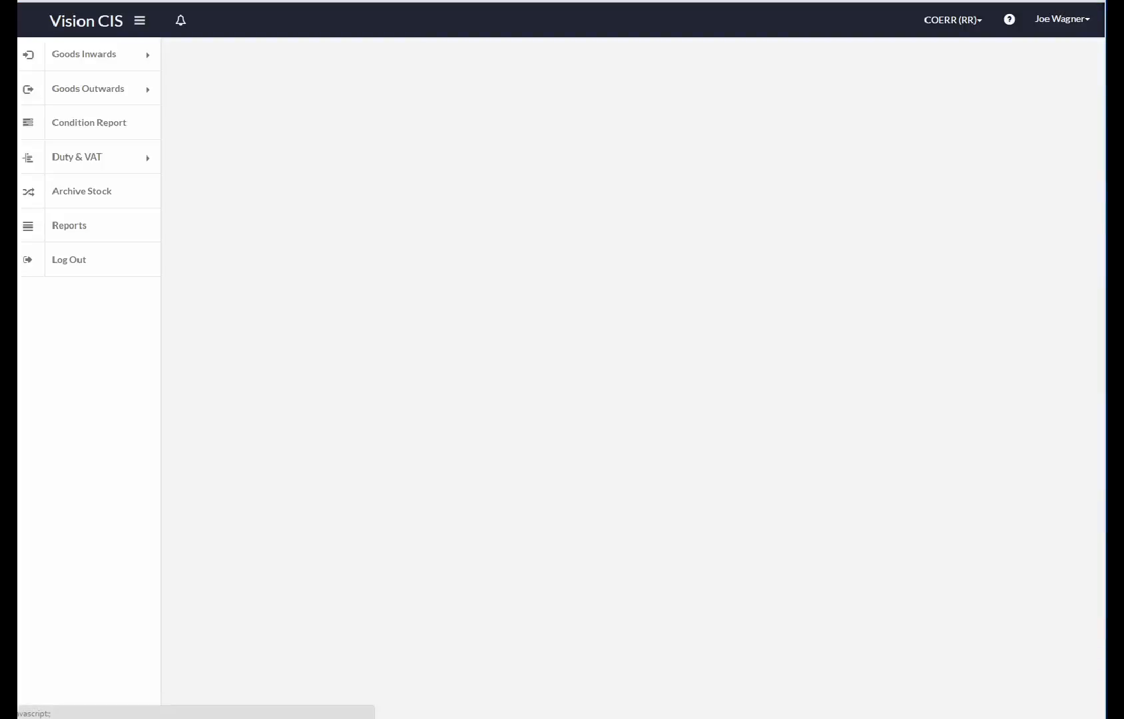
# Step: Open the full Notifications page, review the Type filter options, and turn on the Read filter
pyautogui.click(181, 20)
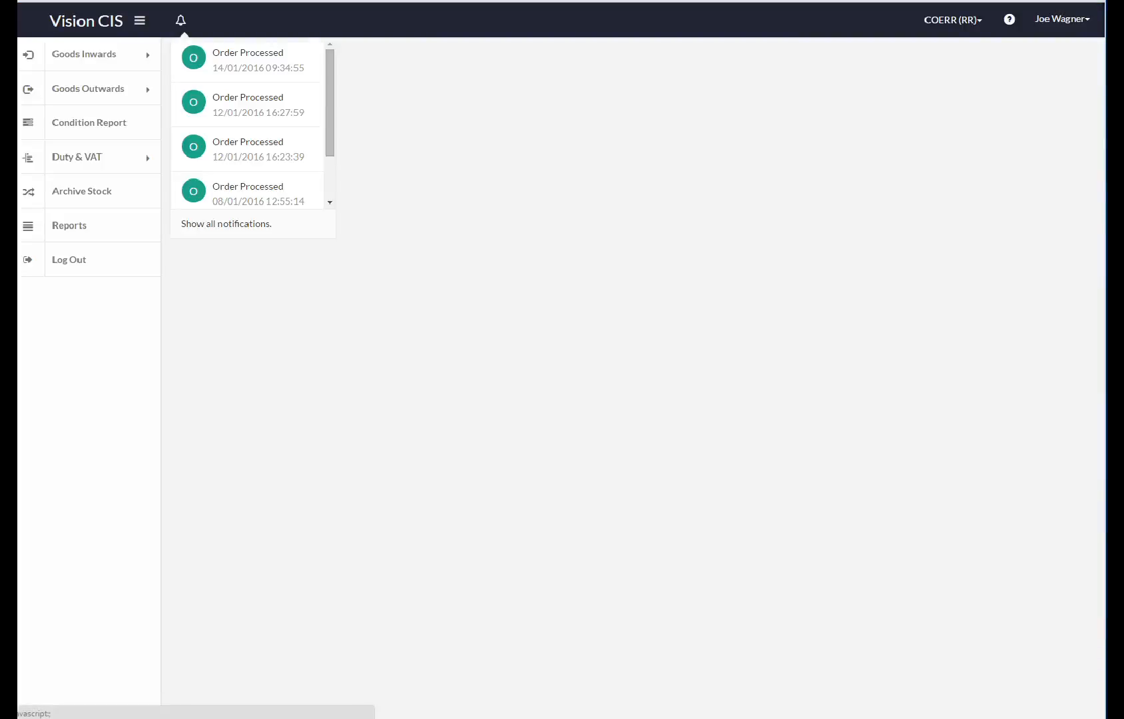
pyautogui.click(227, 224)
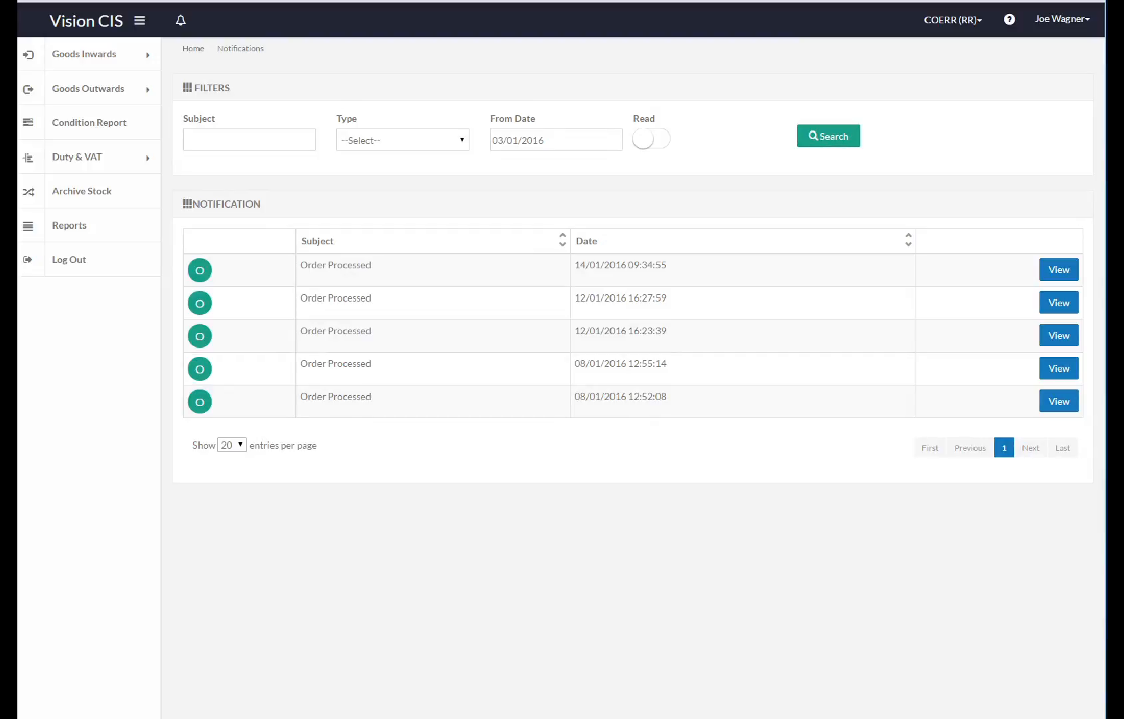
pyautogui.click(403, 140)
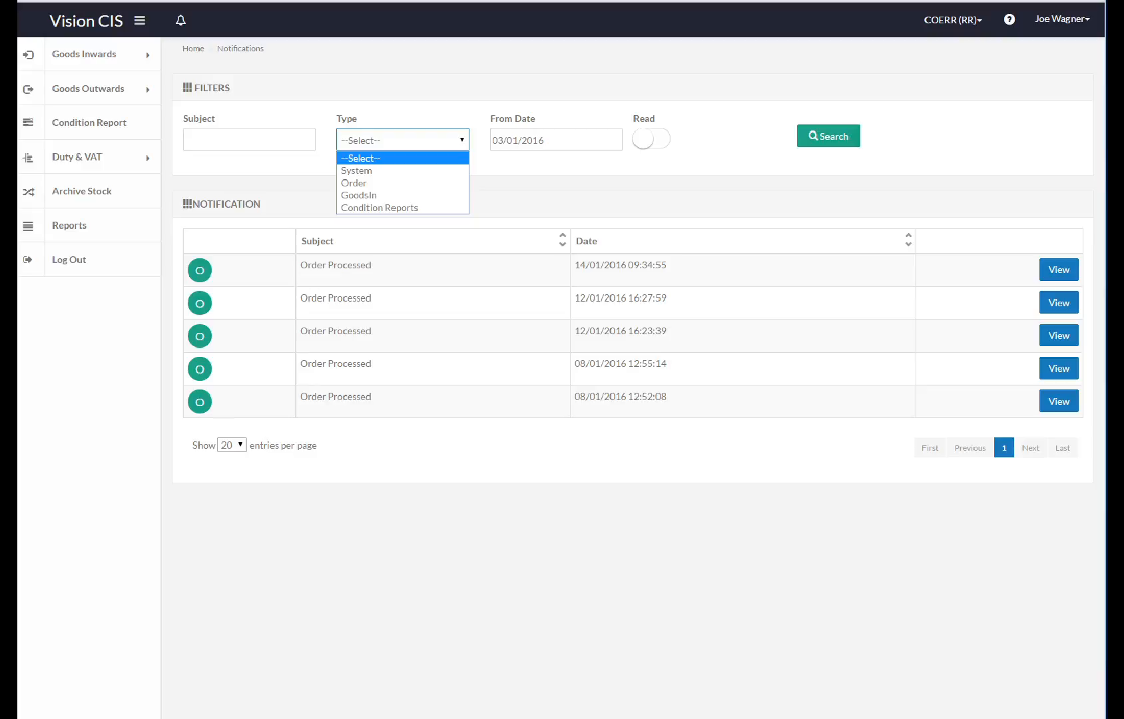
pyautogui.click(652, 138)
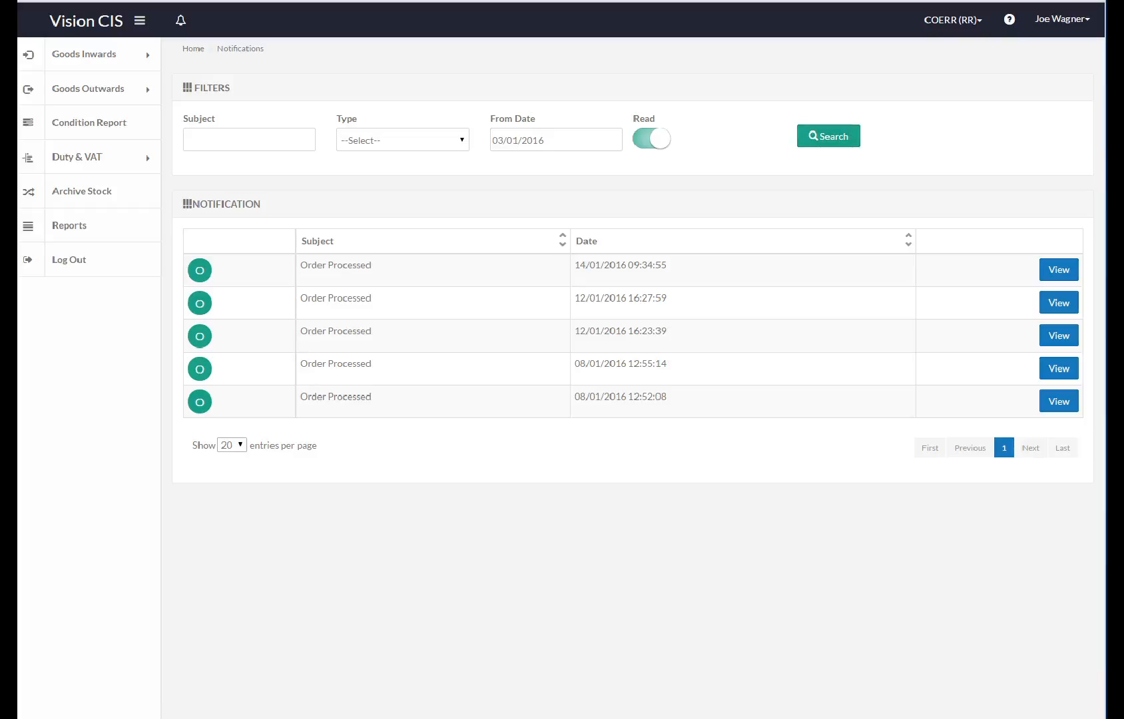
pyautogui.click(952, 20)
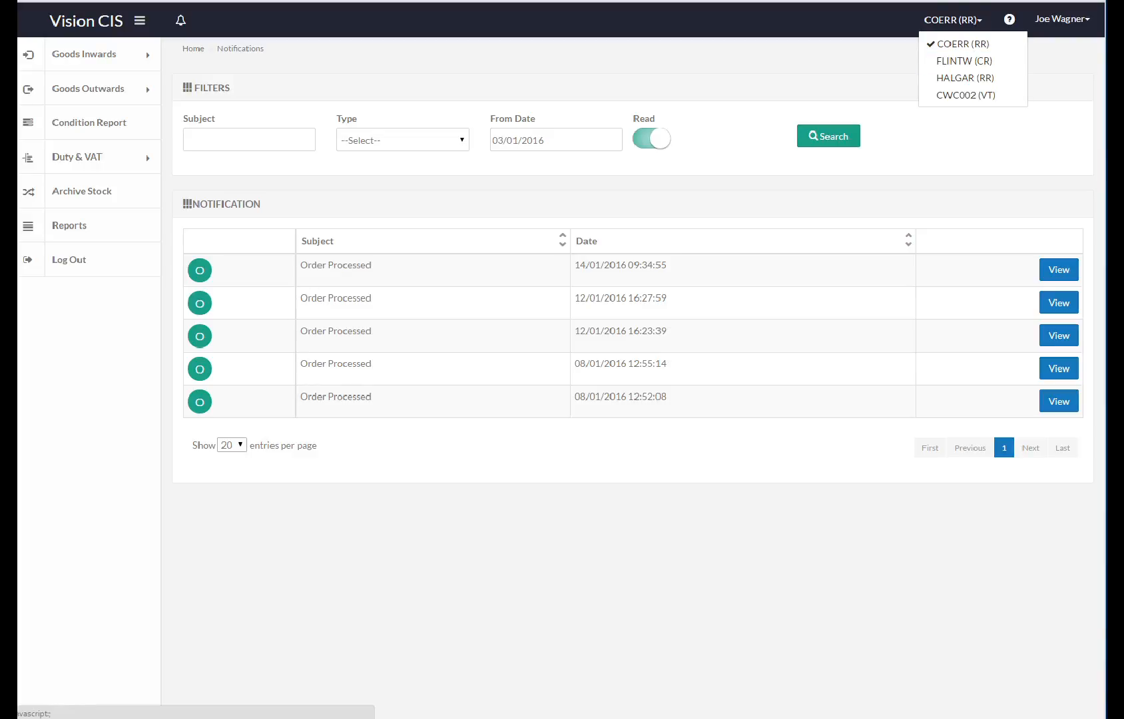
# Step: Go to Admin > User Accounts from the account menu to list the four active users
pyautogui.click(1062, 18)
pyautogui.moveTo(1027, 62)
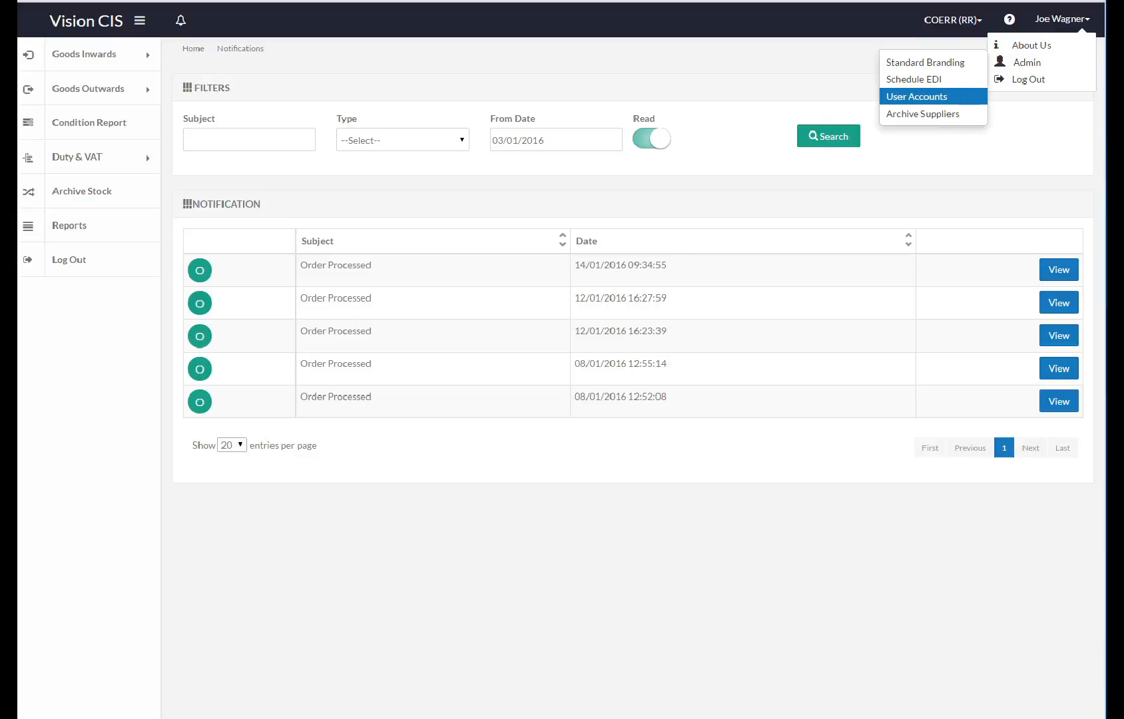
pyautogui.click(916, 96)
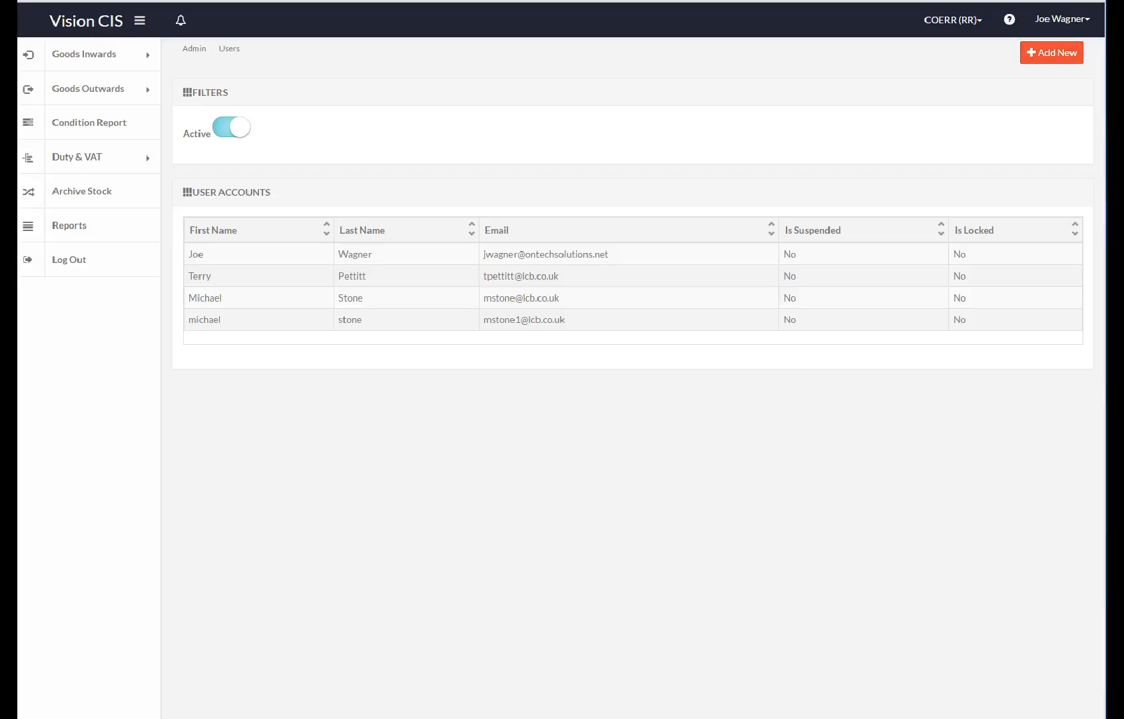
# Step: Open the last user account for editing and re-enter its Confirm Password field
pyautogui.click(524, 320)
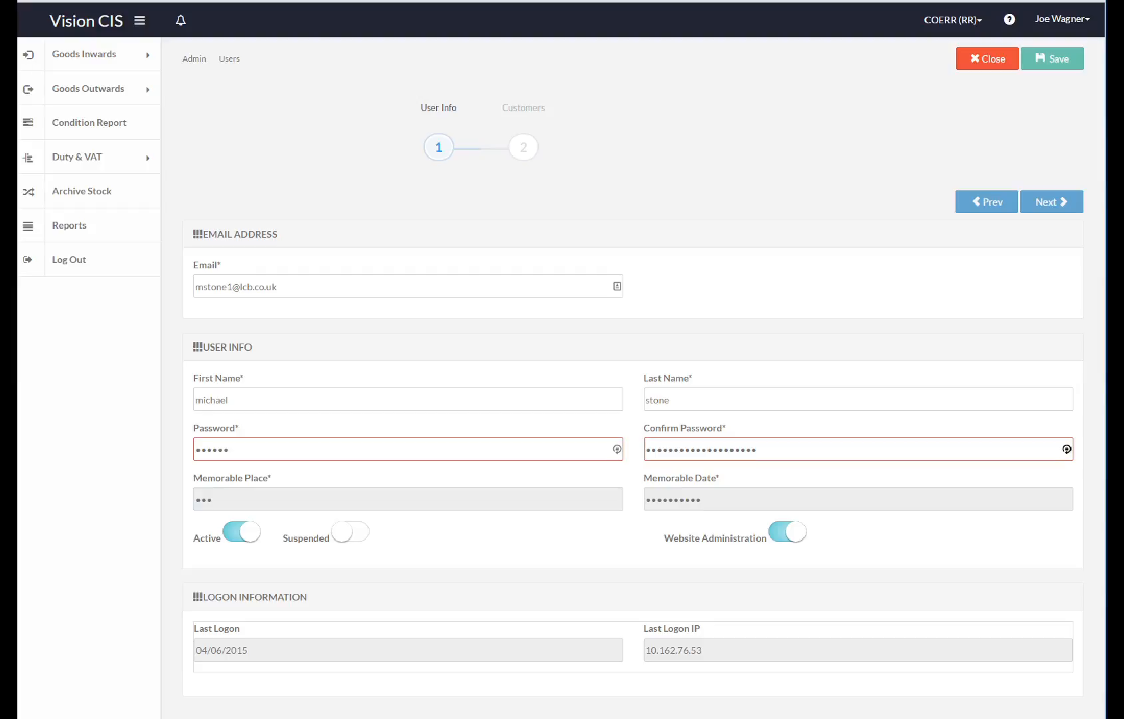
pyautogui.moveTo(1067, 449); pyautogui.dragTo(617, 450)
pyautogui.write('•••••••')
pyautogui.press('Tab')
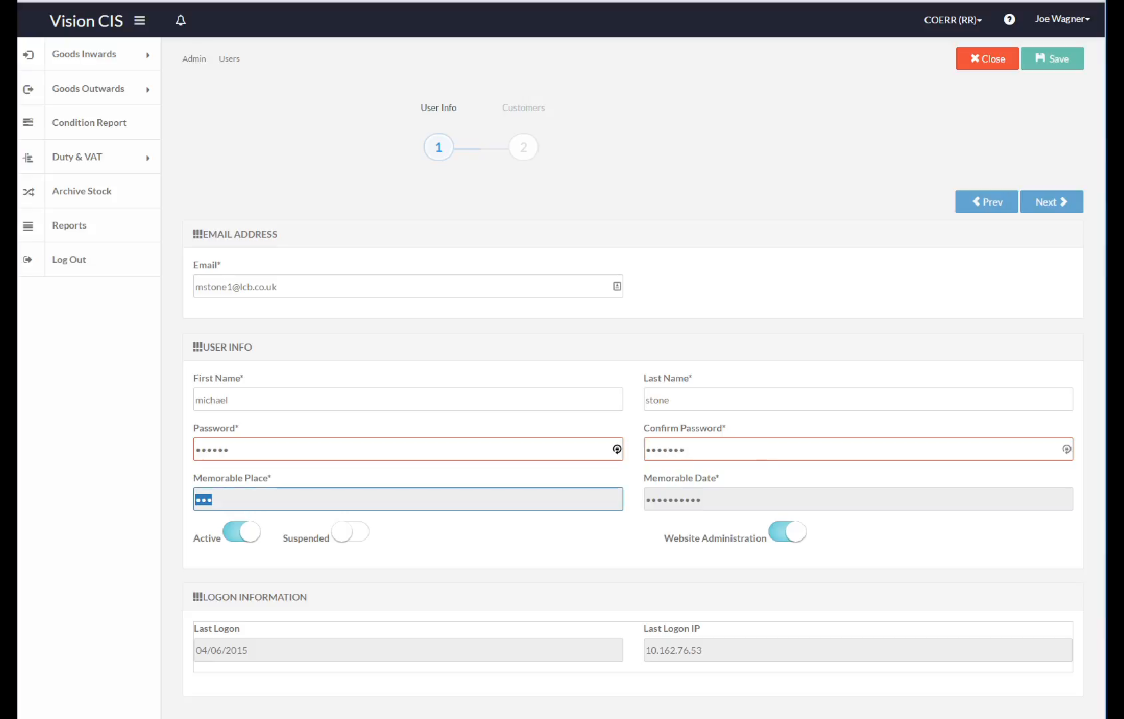
pyautogui.click(1066, 449)
pyautogui.press('BackSpace')
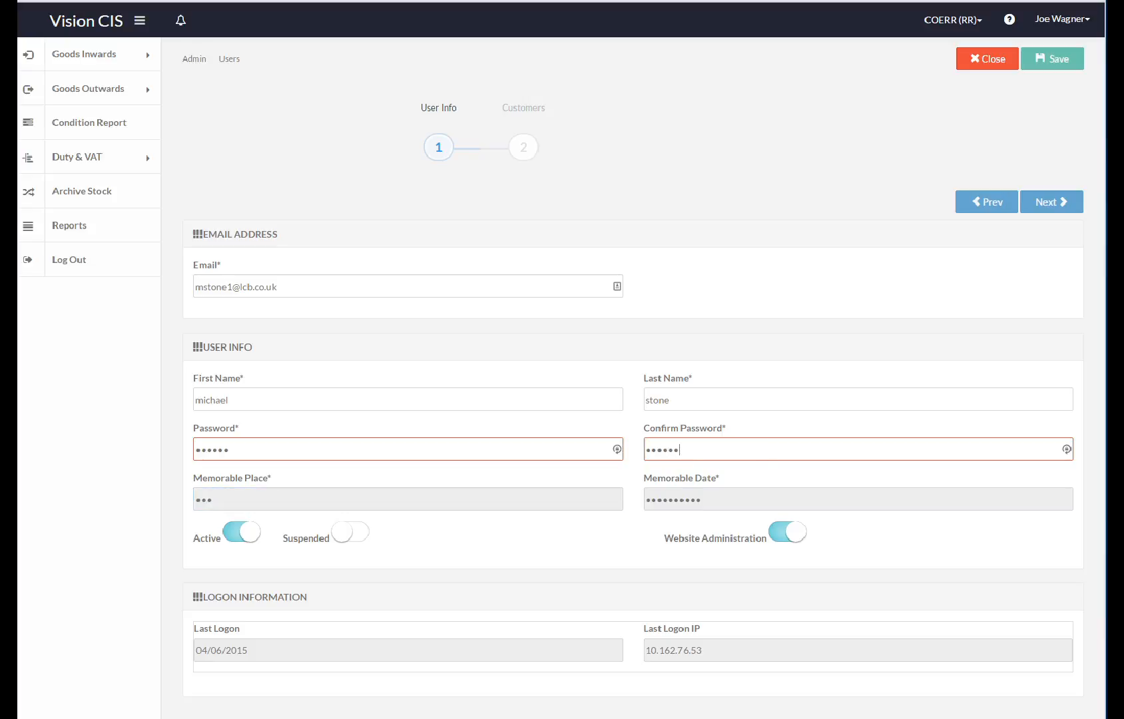
pyautogui.press('Tab')
# Step: Replace the Password with a new six-character value and save, moving to the Customers step
pyautogui.moveTo(616, 450); pyautogui.dragTo(194, 450)
pyautogui.write('123456')
pyautogui.press('Tab')
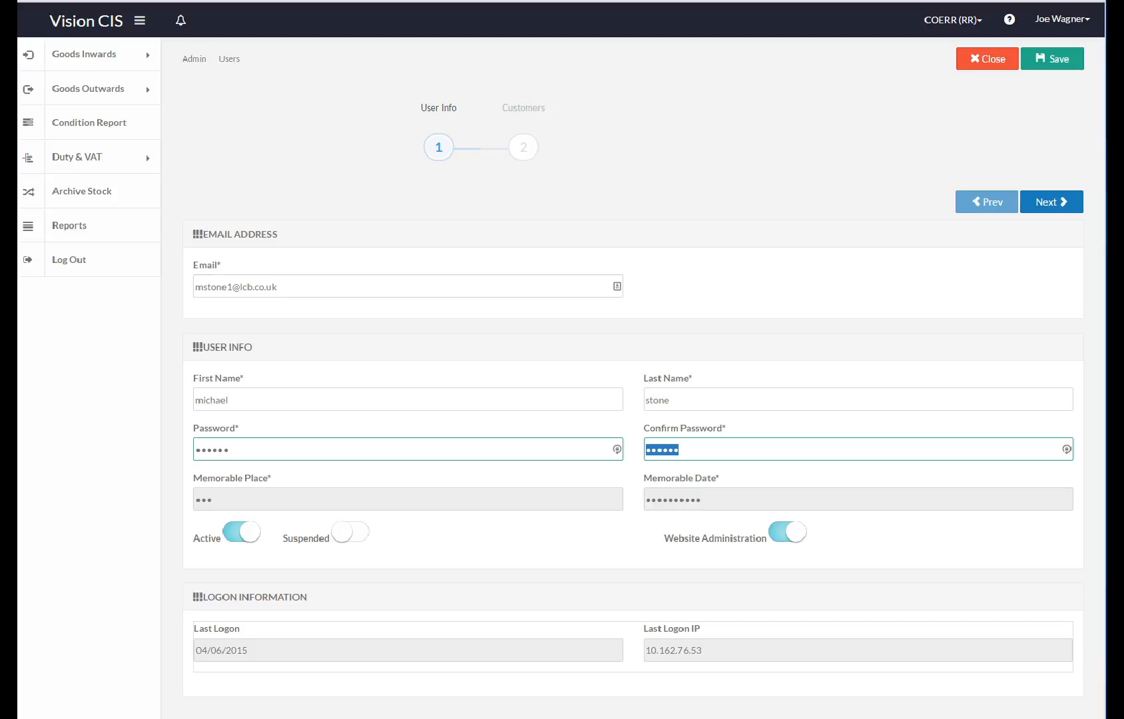
pyautogui.click(1052, 202)
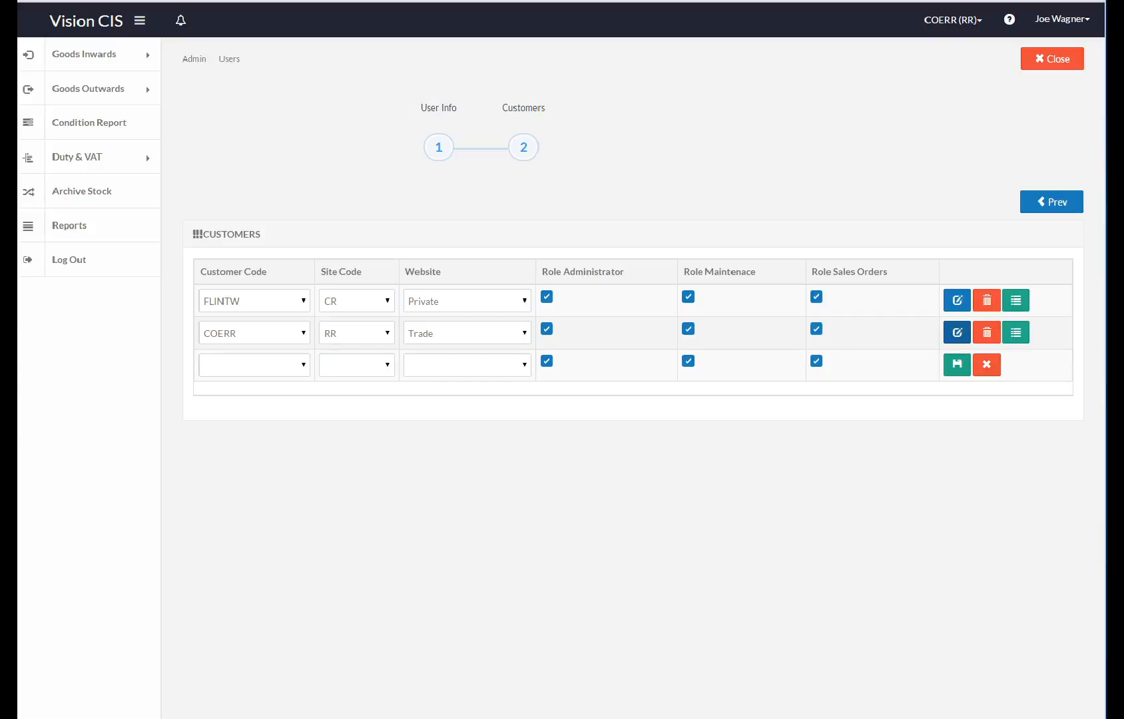
# Step: View the FLINTW customer's EDI reports, then close that panel and the user edit page
pyautogui.click(1016, 301)
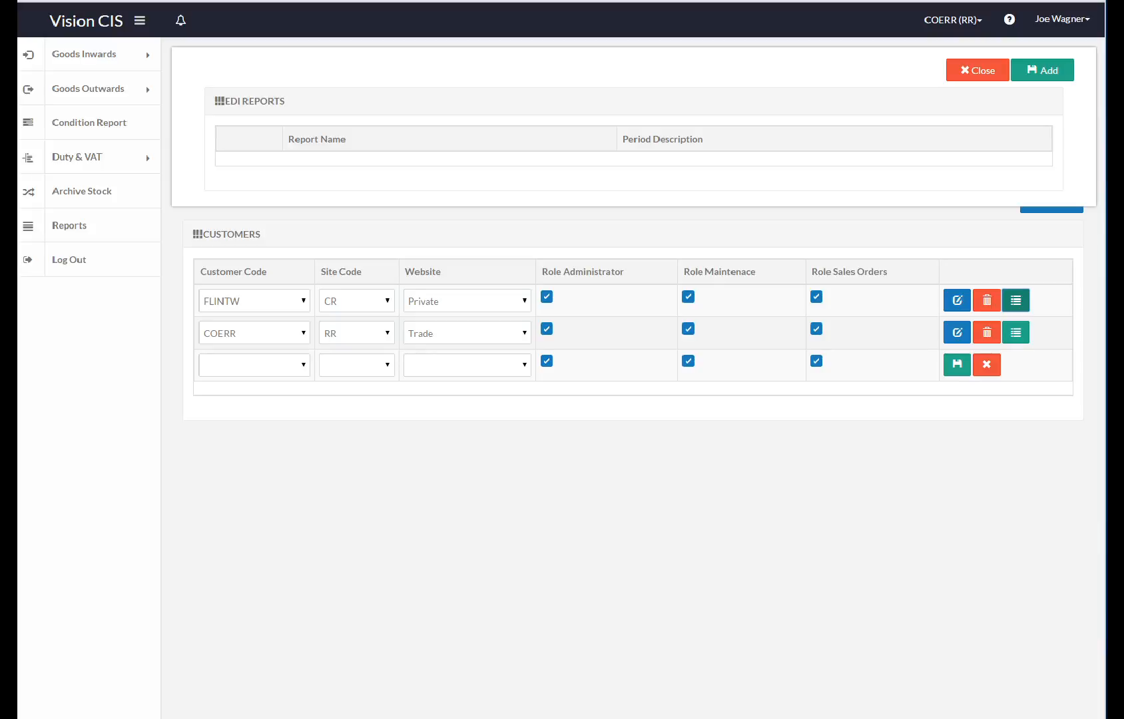
pyautogui.click(1063, 19)
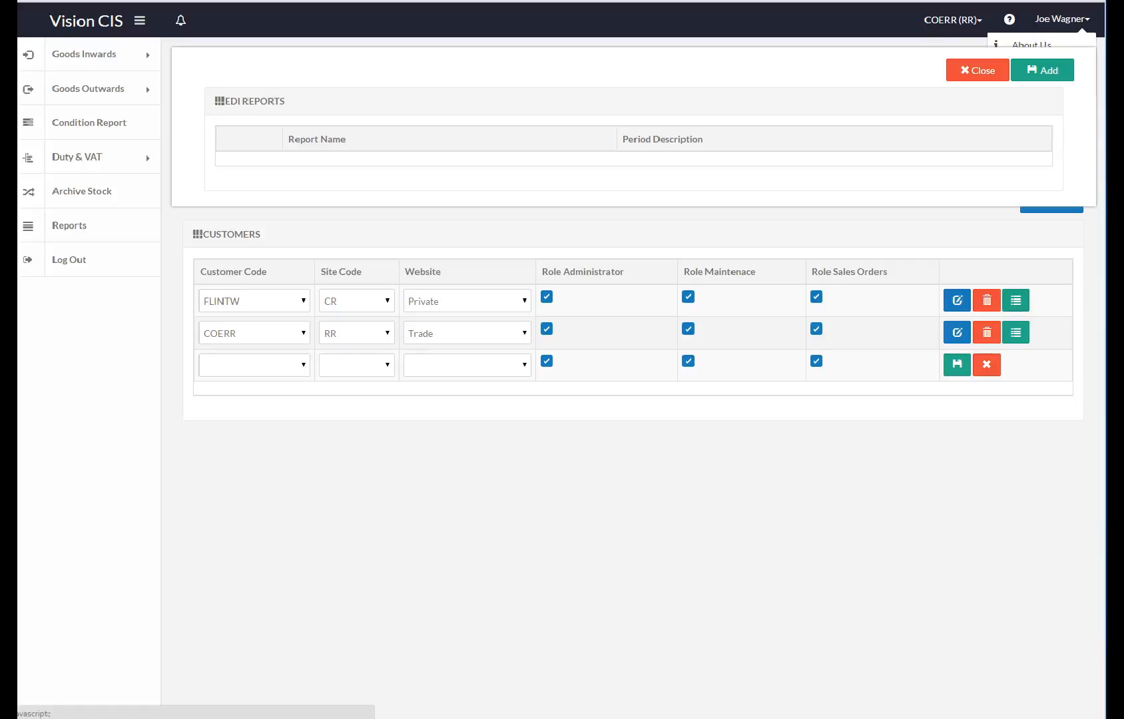
pyautogui.click(1063, 20)
pyautogui.click(977, 70)
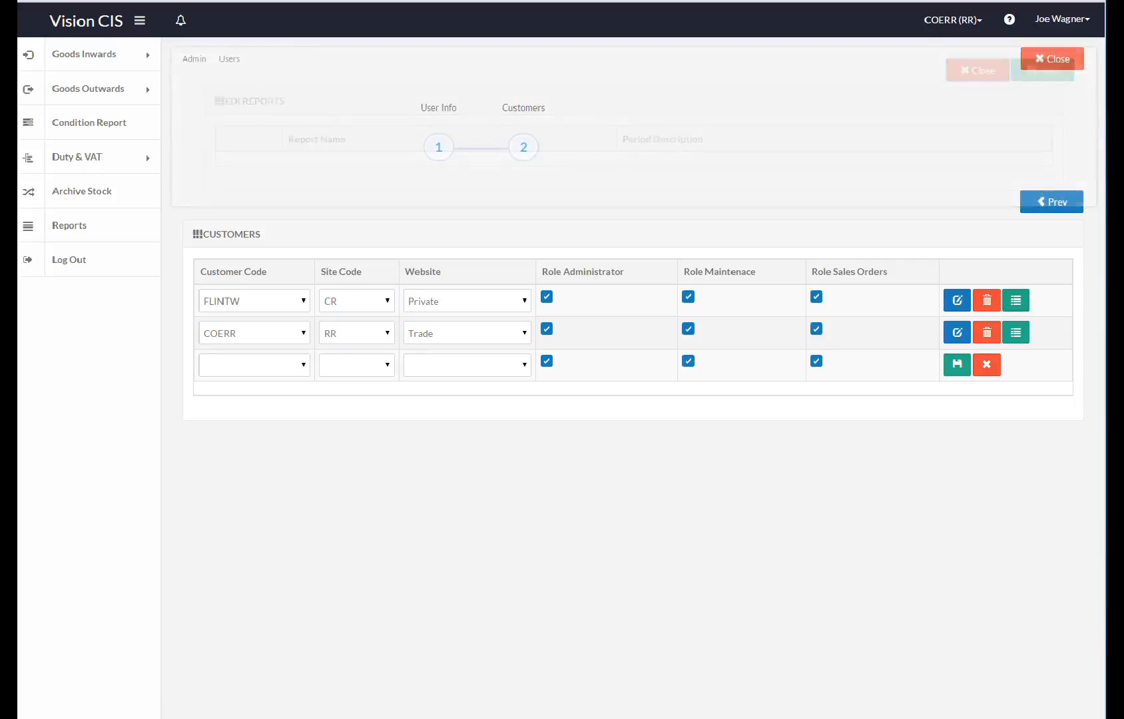
pyautogui.click(1052, 59)
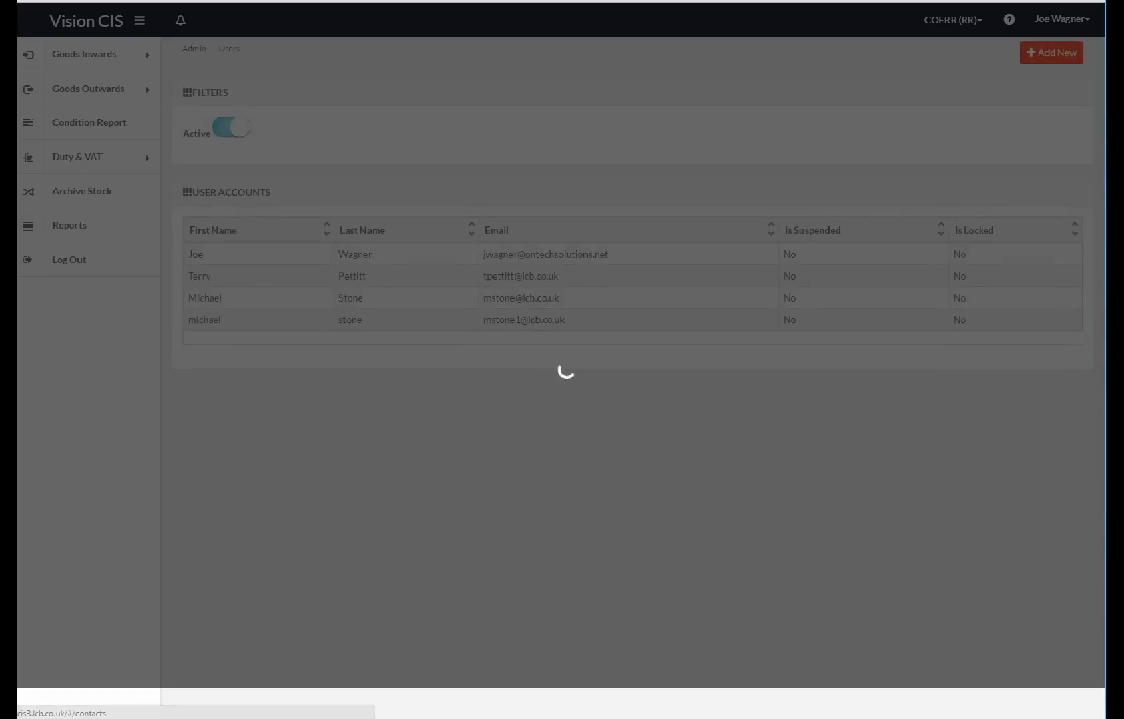
# Step: Open Admin > Schedule EDI and start a new schedule keeping Goods Received, Email and Daily
pyautogui.click(1063, 19)
pyautogui.moveTo(1027, 62)
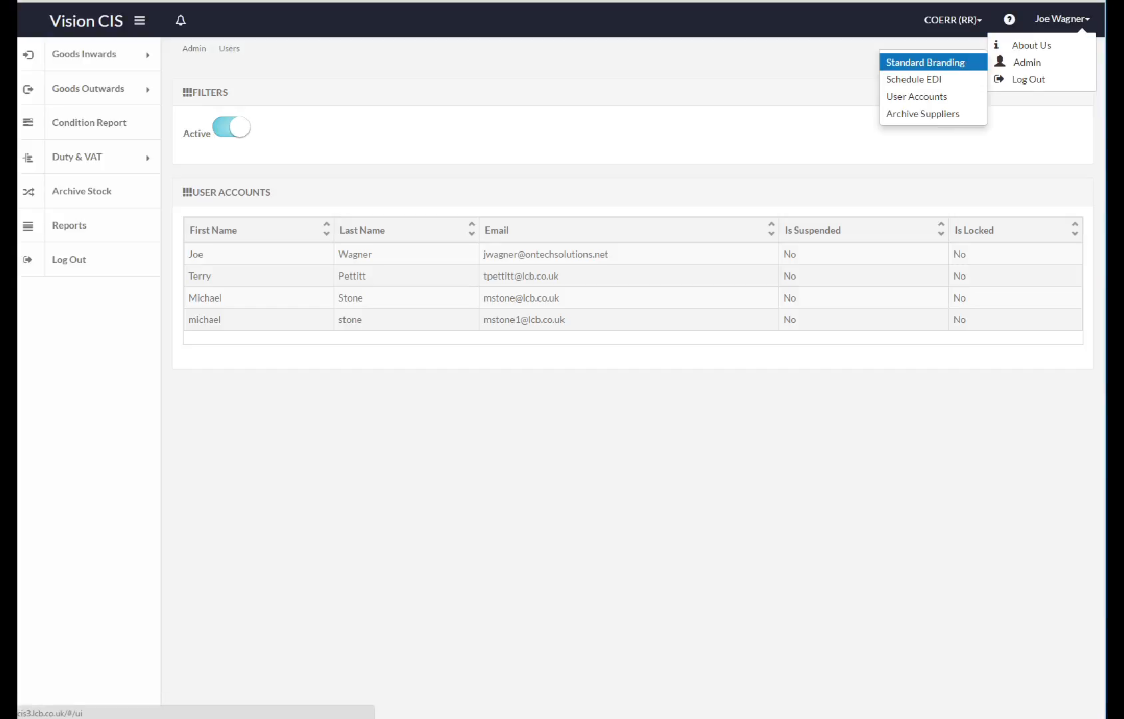
pyautogui.click(914, 78)
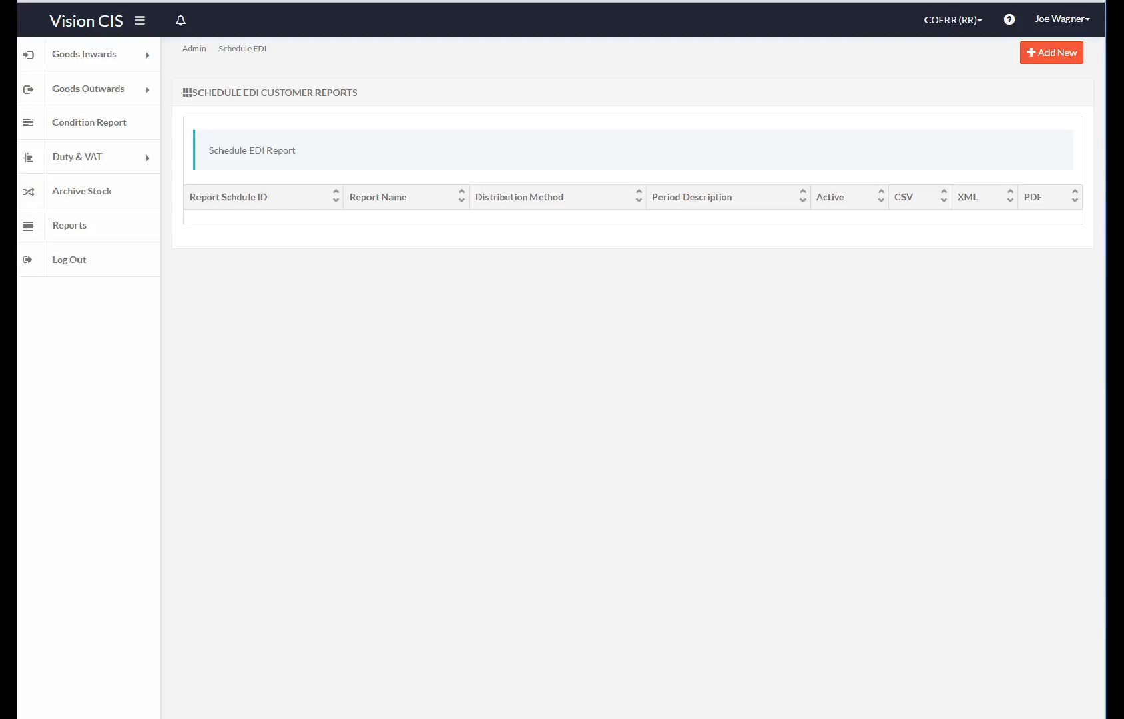
pyautogui.click(1052, 52)
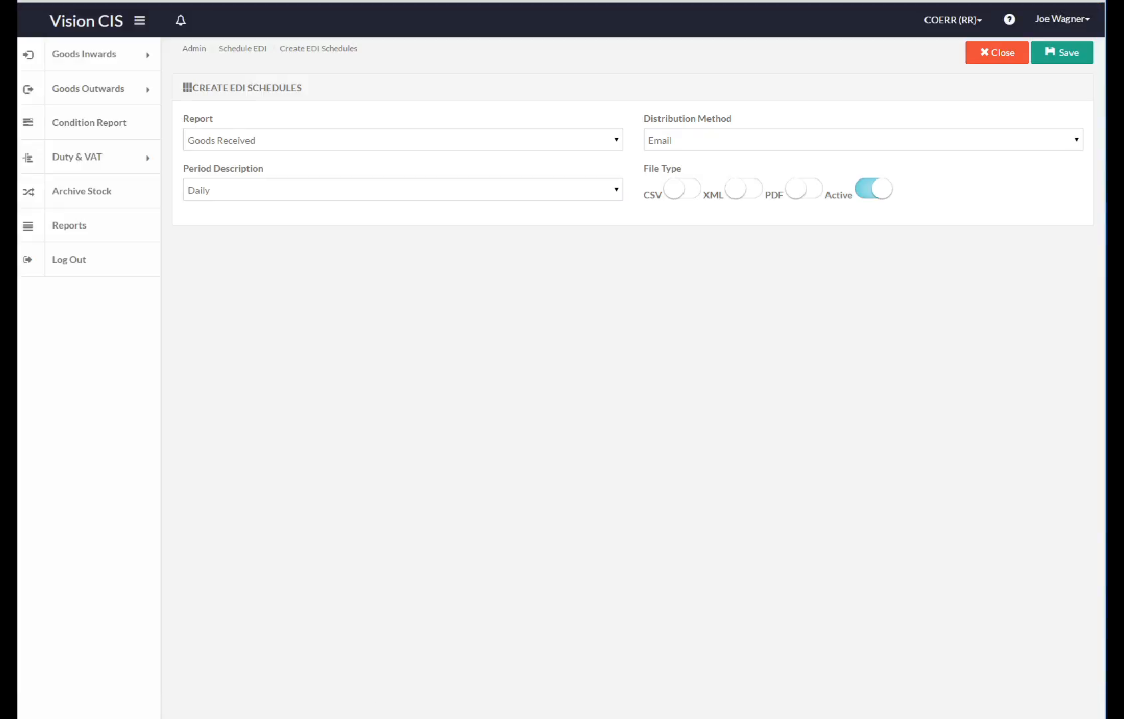
pyautogui.click(403, 140)
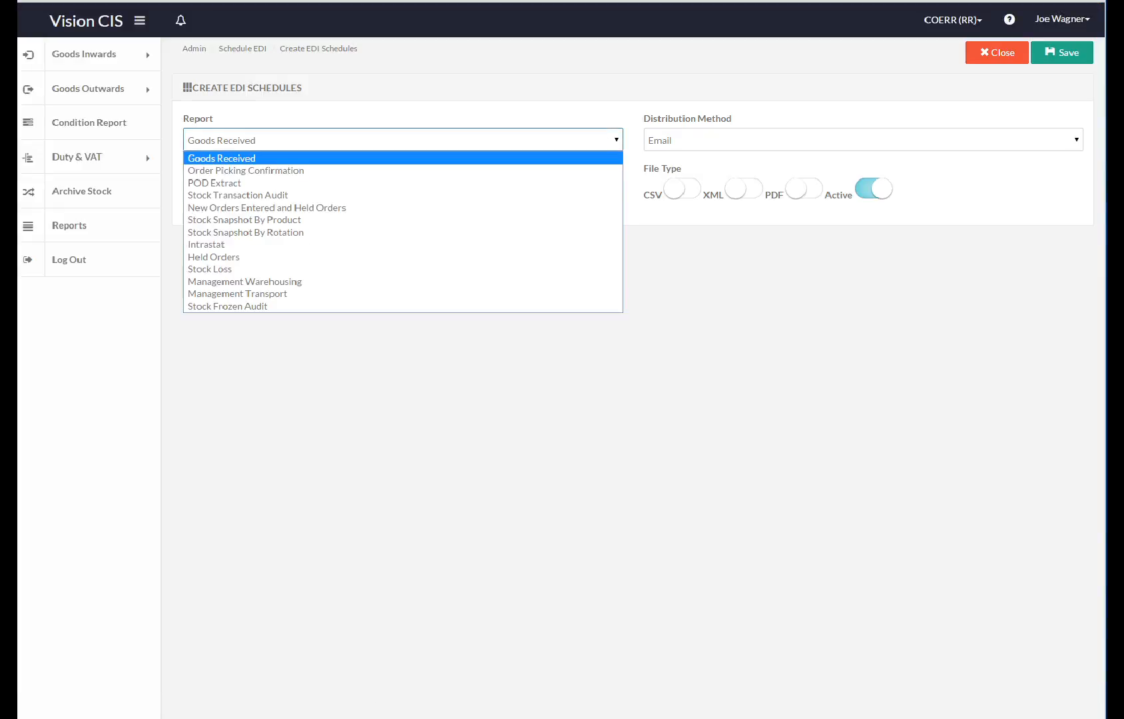
pyautogui.click(403, 140)
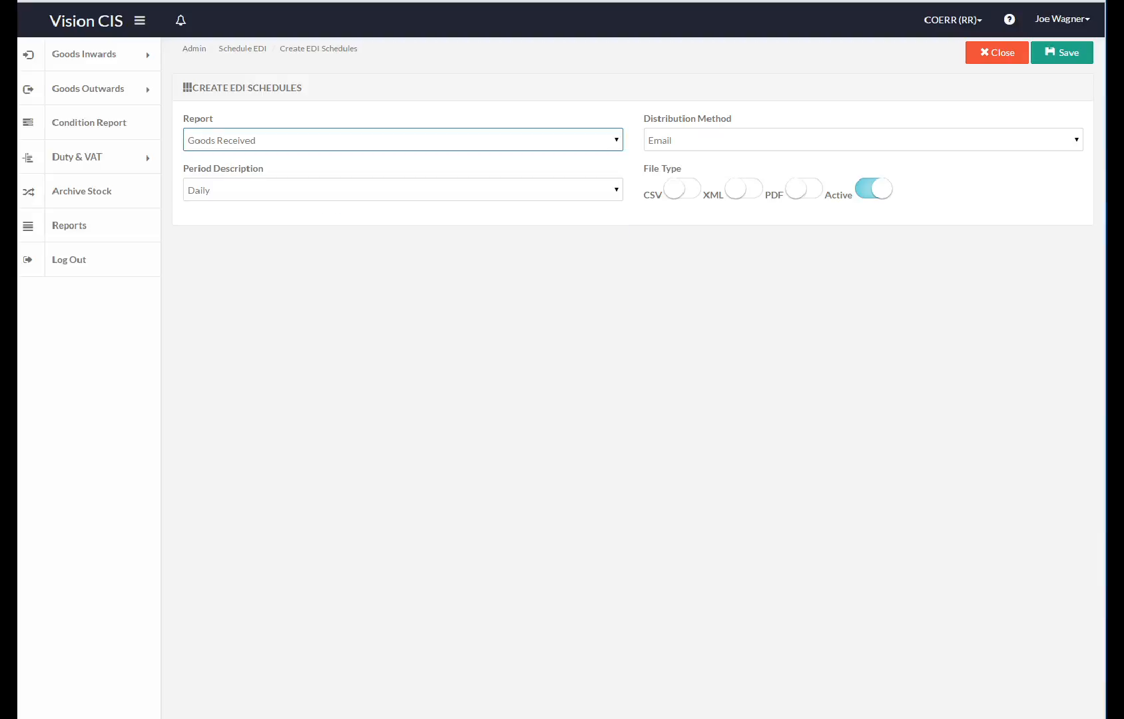
pyautogui.click(863, 140)
pyautogui.click(863, 140)
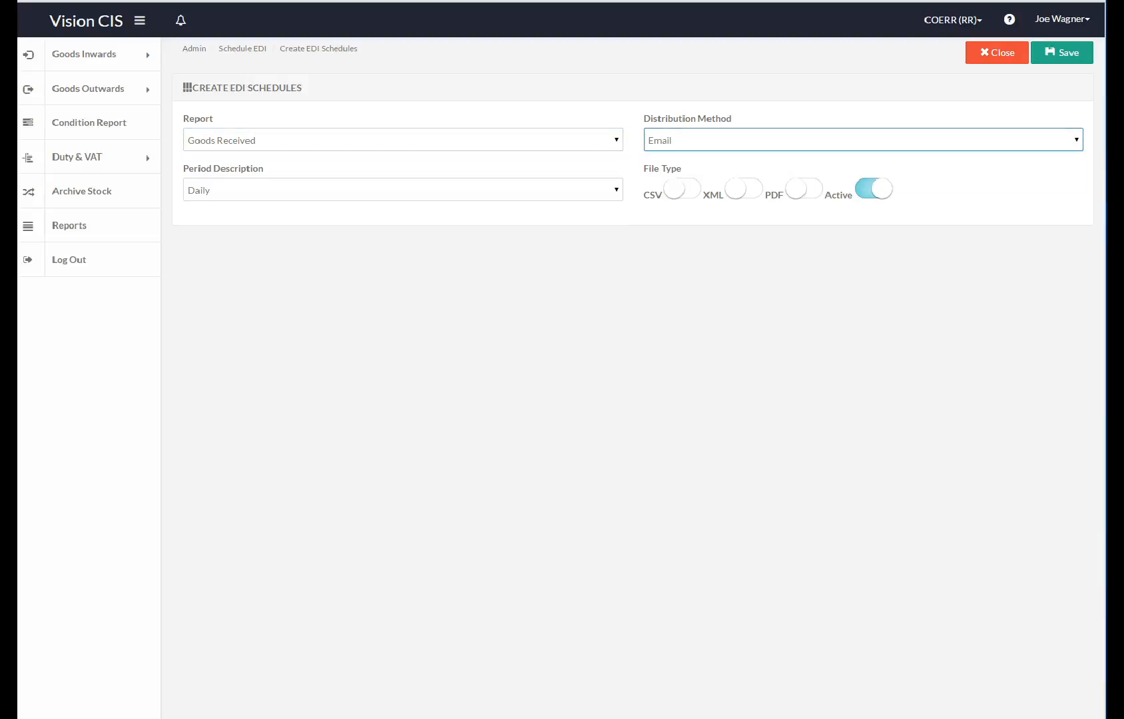
pyautogui.click(403, 190)
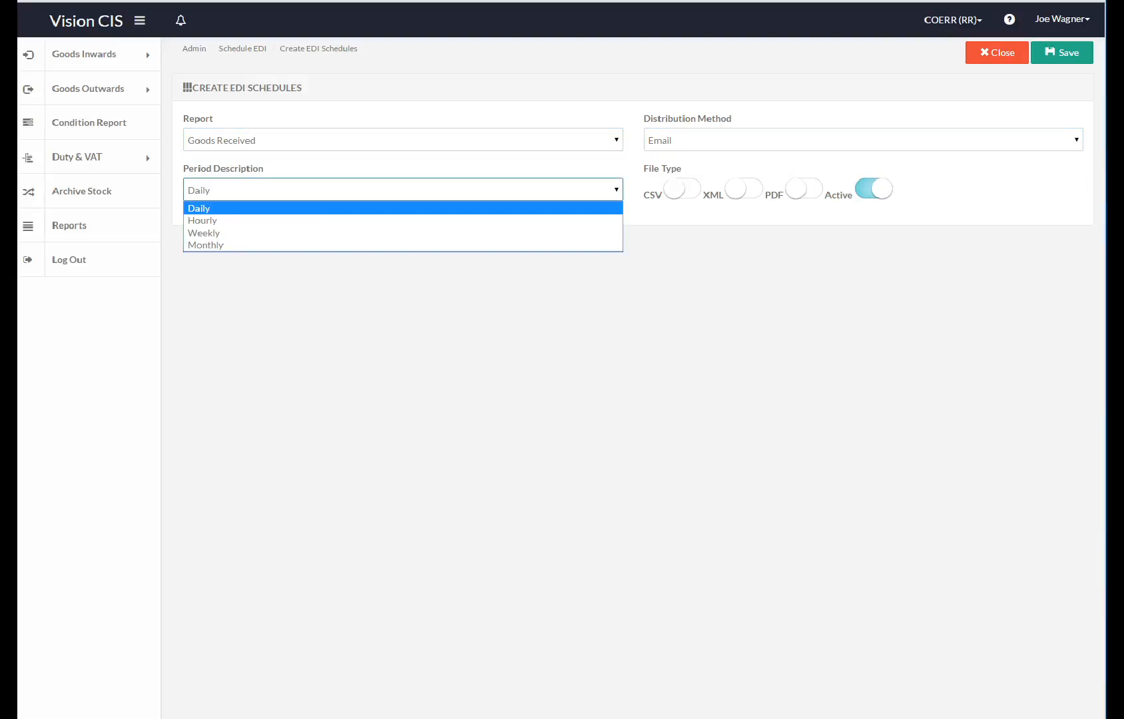
pyautogui.click(403, 190)
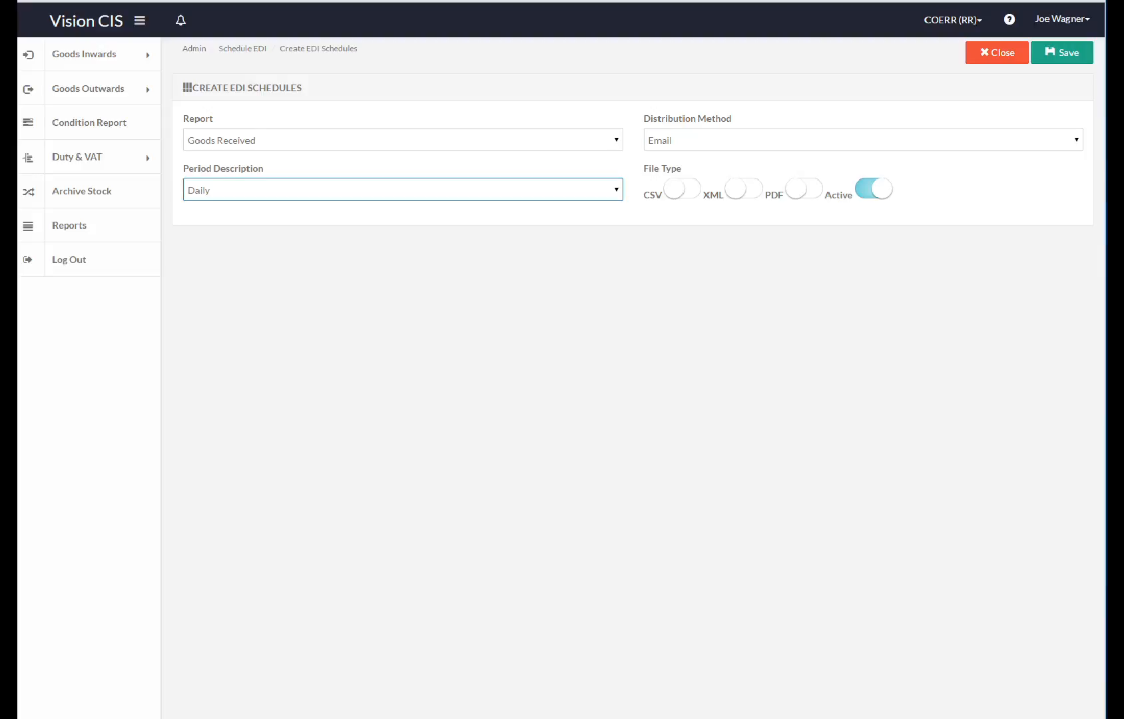
# Step: Try the CSV, XML and PDF output toggles, leave all off, and discard the schedule
pyautogui.click(682, 189)
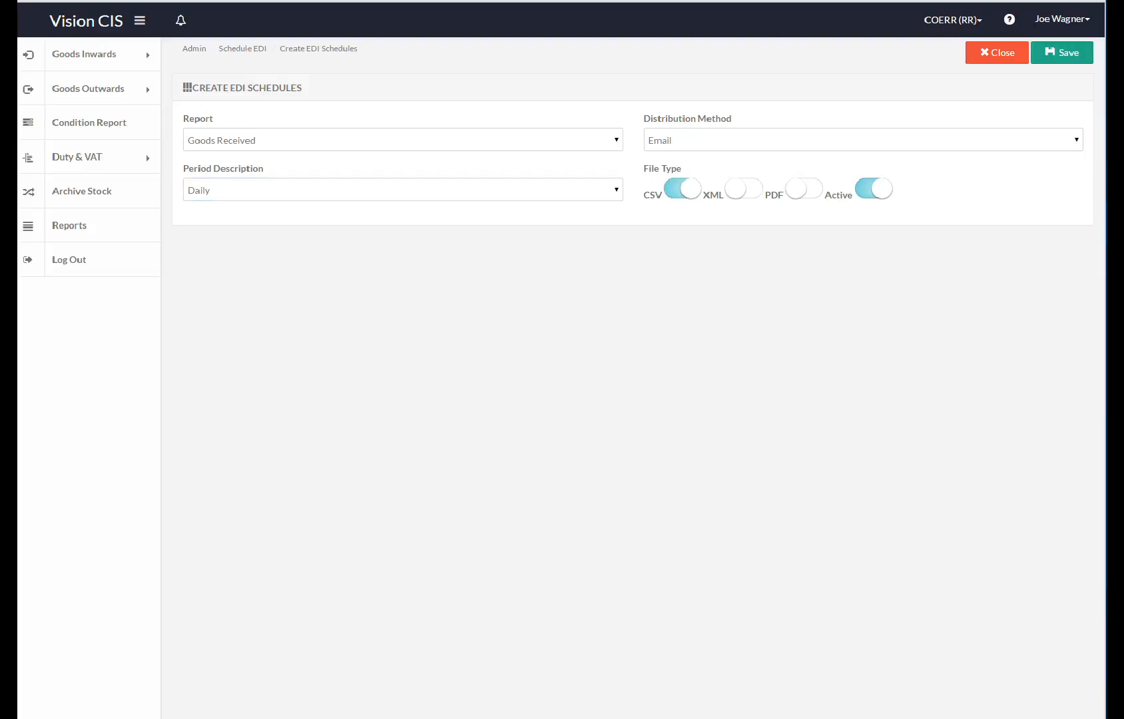
pyautogui.click(805, 189)
pyautogui.click(805, 189)
pyautogui.click(682, 189)
pyautogui.click(744, 189)
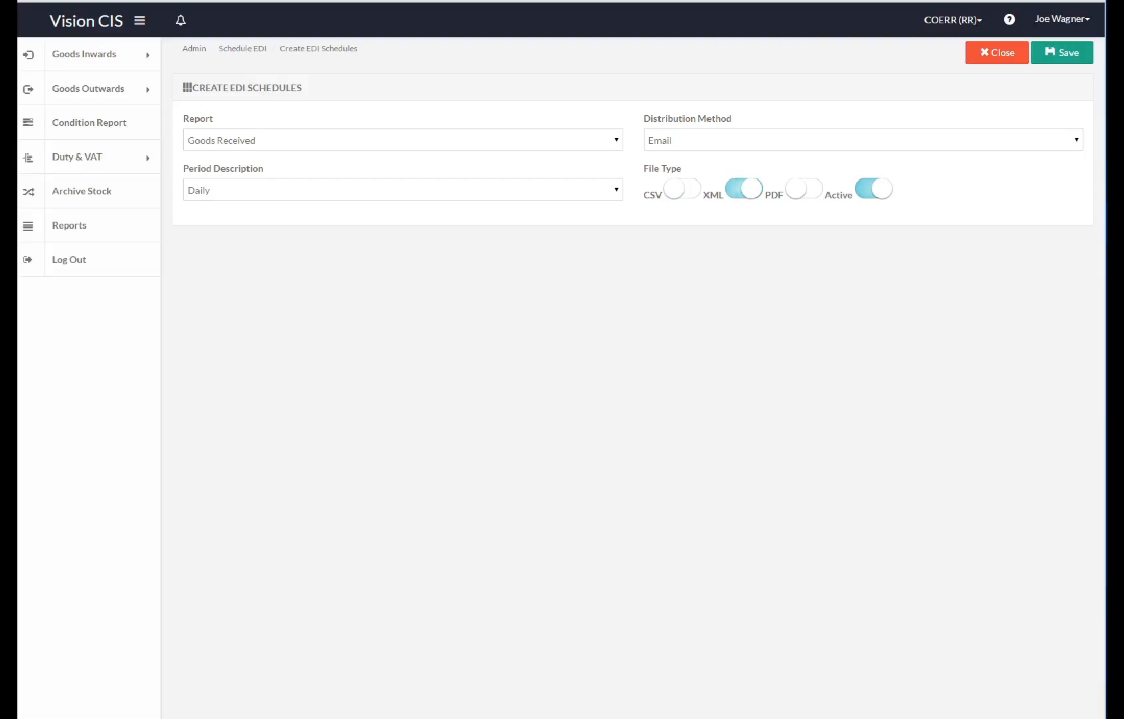
pyautogui.click(804, 189)
pyautogui.click(681, 189)
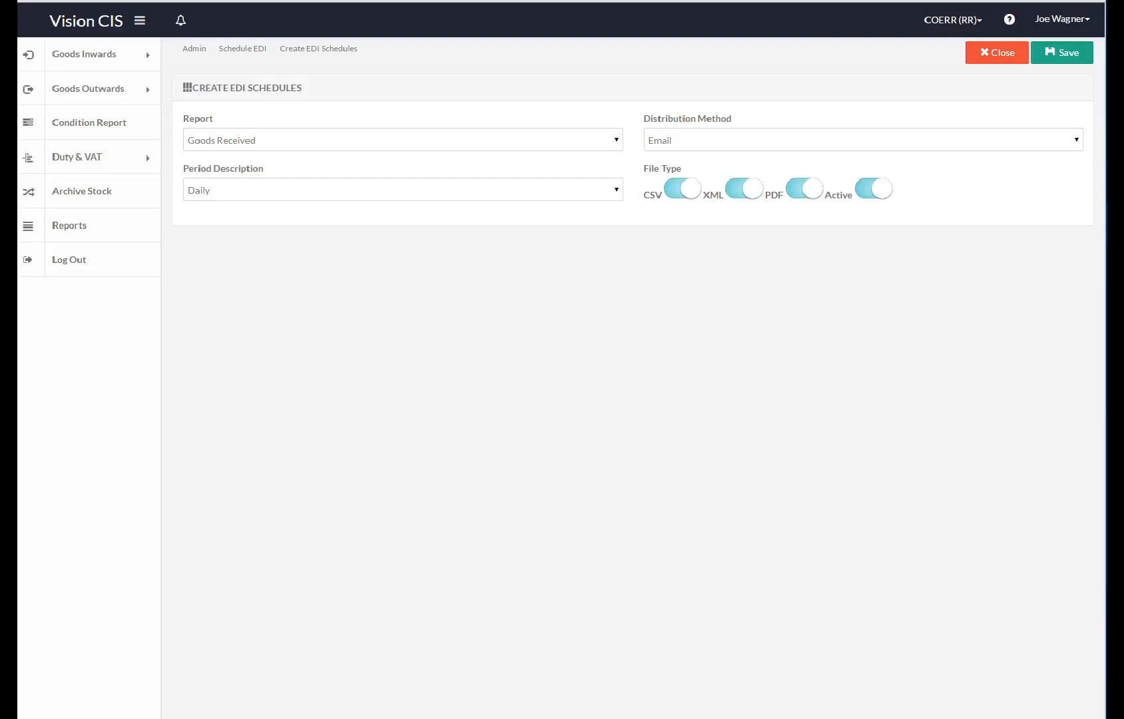
pyautogui.click(682, 189)
pyautogui.click(744, 189)
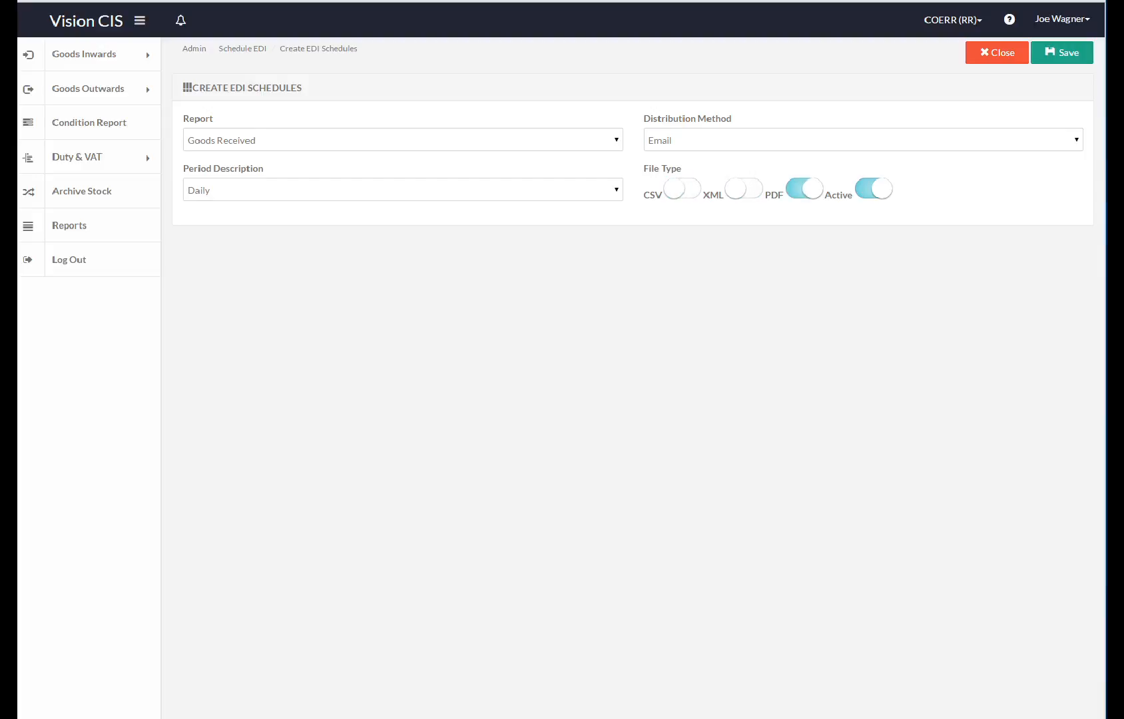
pyautogui.click(804, 189)
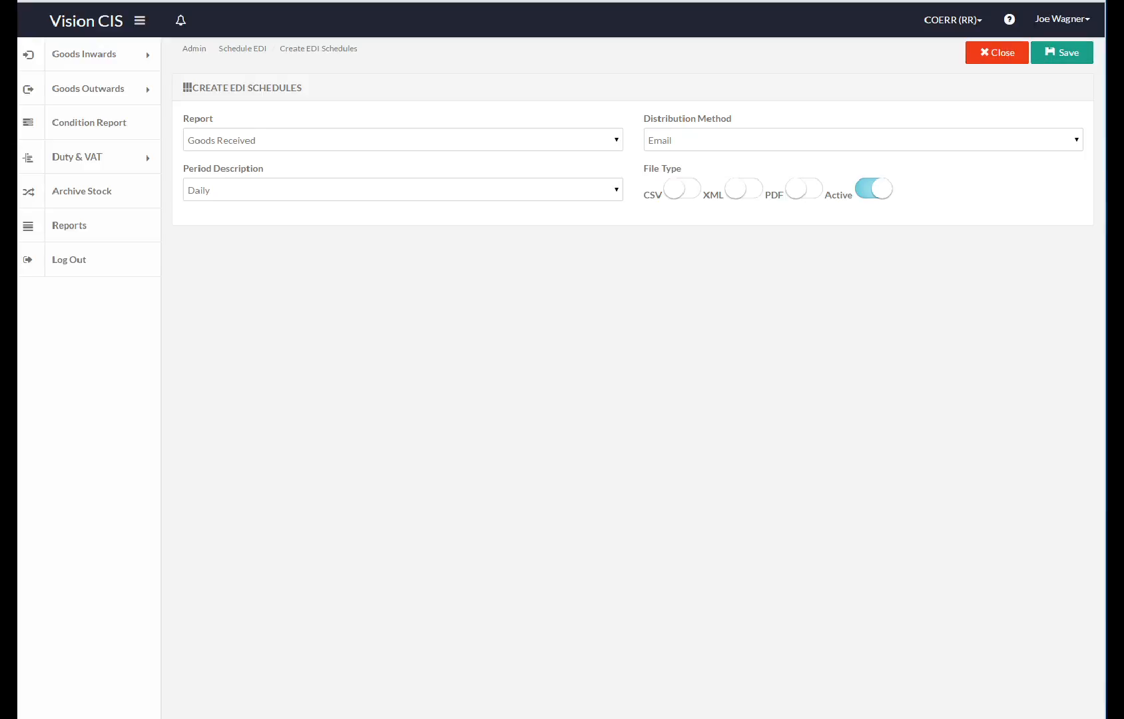
pyautogui.click(997, 52)
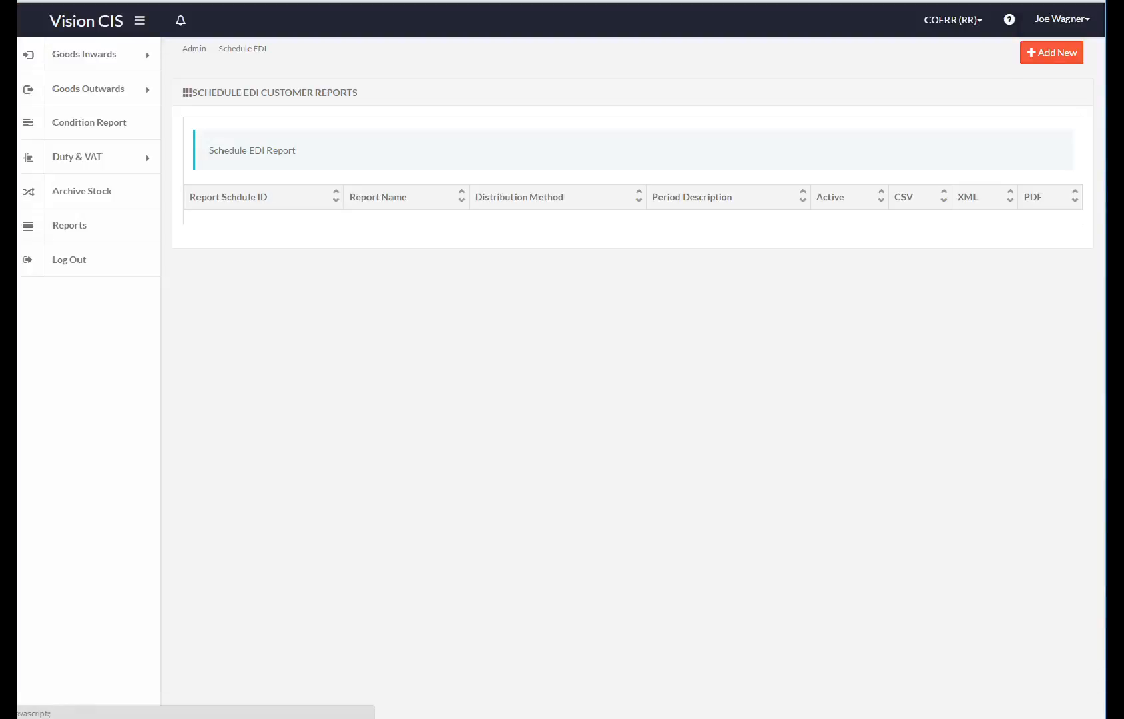
# Step: Open Admin > Archive Suppliers and tick LONDON & SCOTTISH INTERNATIONAL (8294) and EAUX DE VIE LTD (8276)
pyautogui.click(1063, 19)
pyautogui.moveTo(1029, 62)
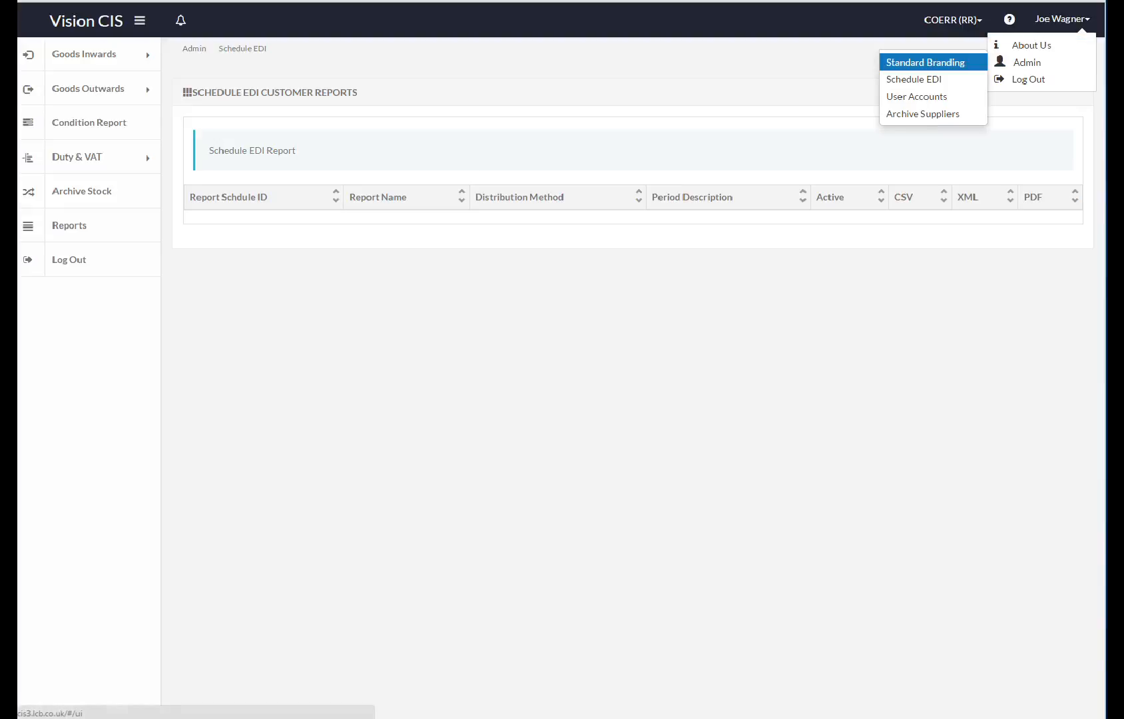
pyautogui.click(922, 113)
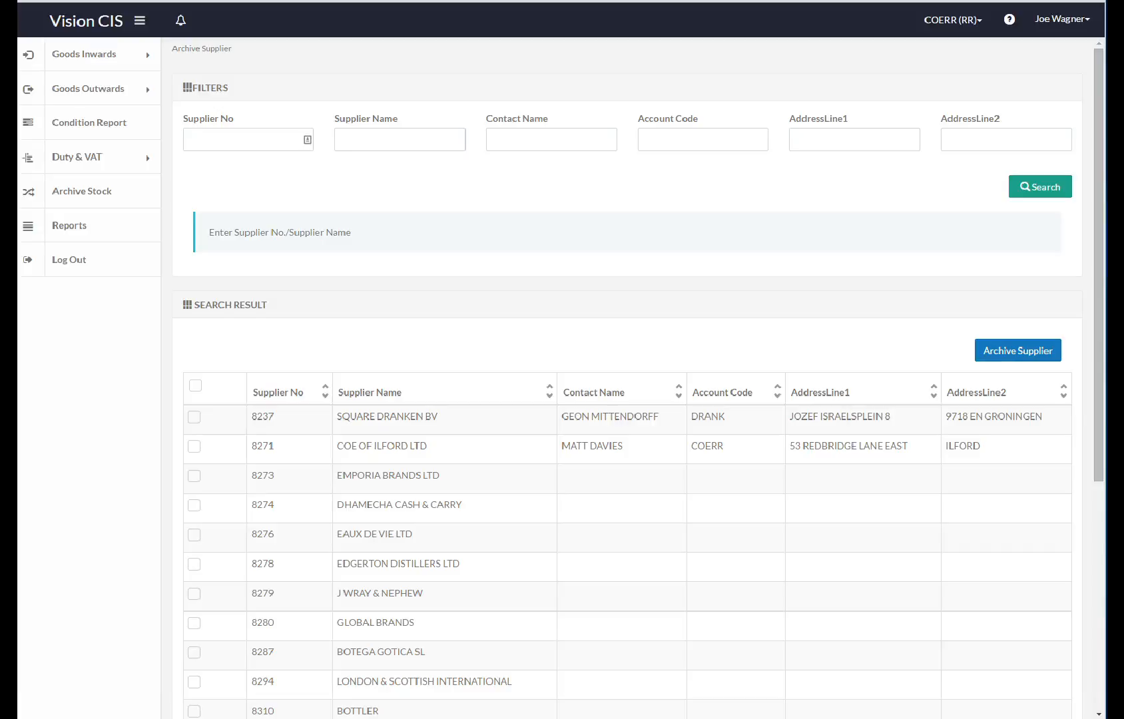
pyautogui.scroll(-2, 684, 119)
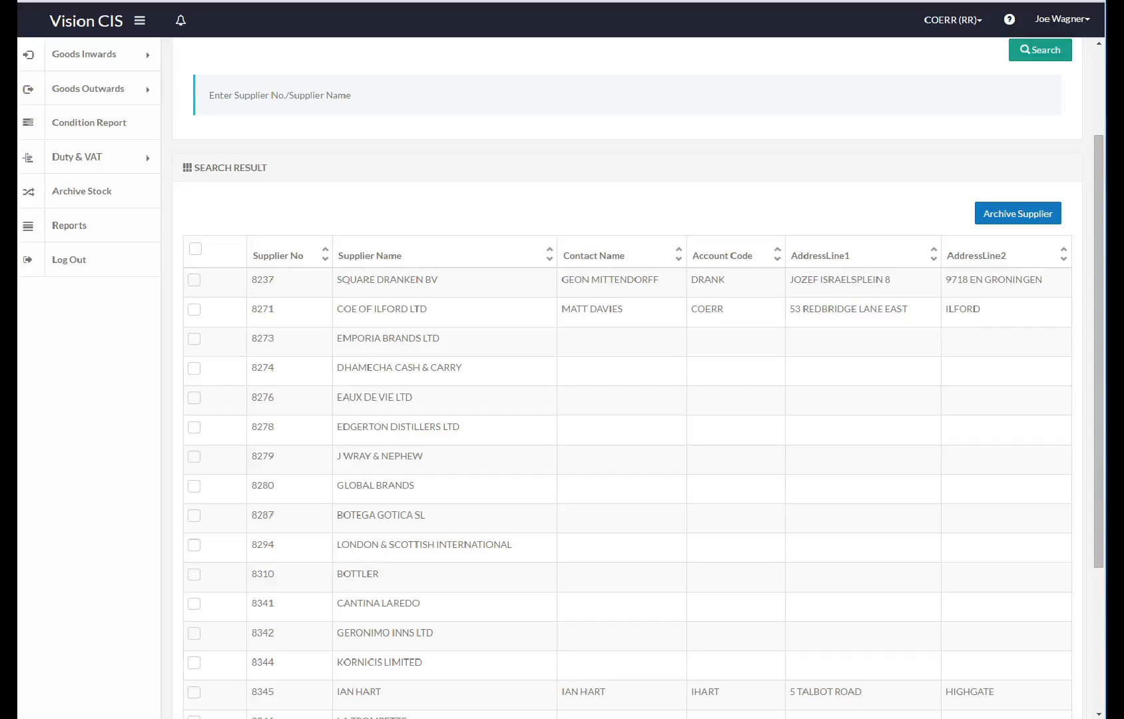
pyautogui.click(193, 545)
pyautogui.click(193, 397)
pyautogui.scroll(2, 194, 397)
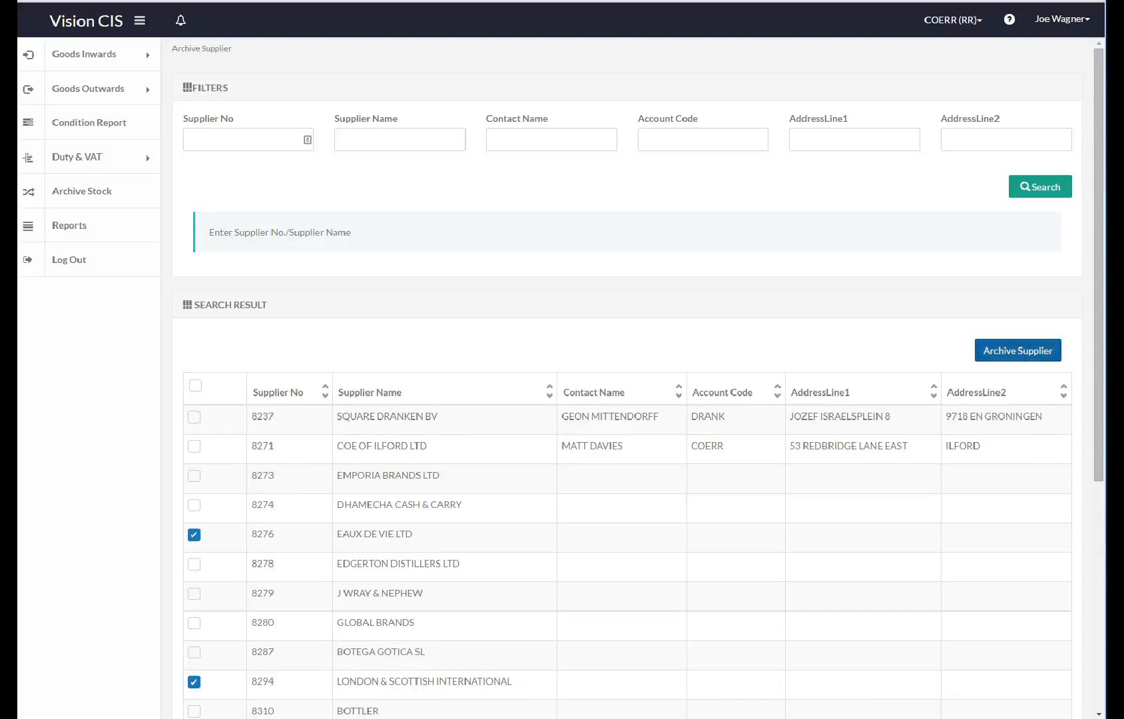